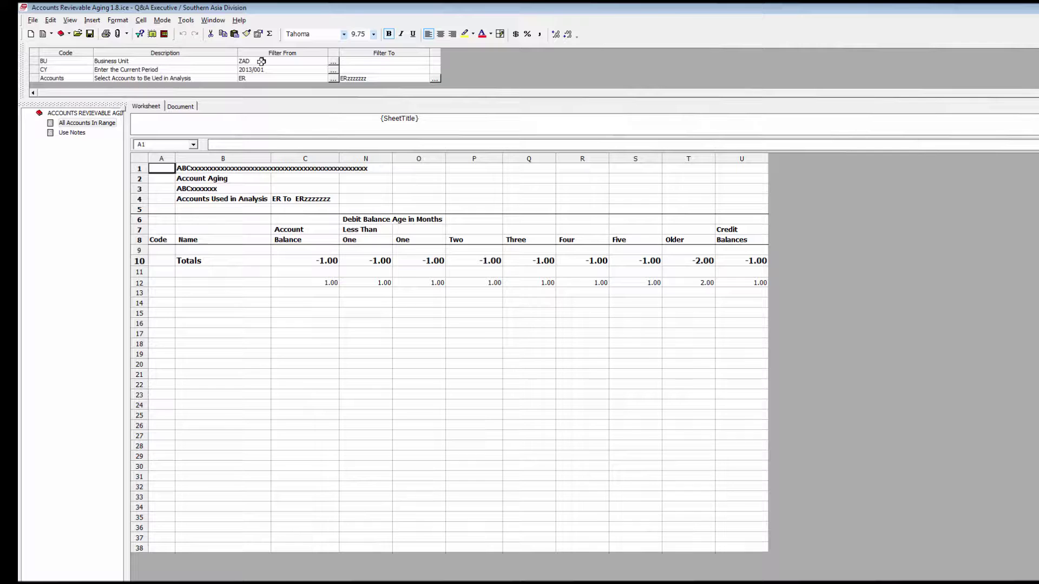
Change the Business Unit filter from ZAD to ADV using the cleared business-unit picker list.
{"action": "left_click", "coordinate": [261, 61]}
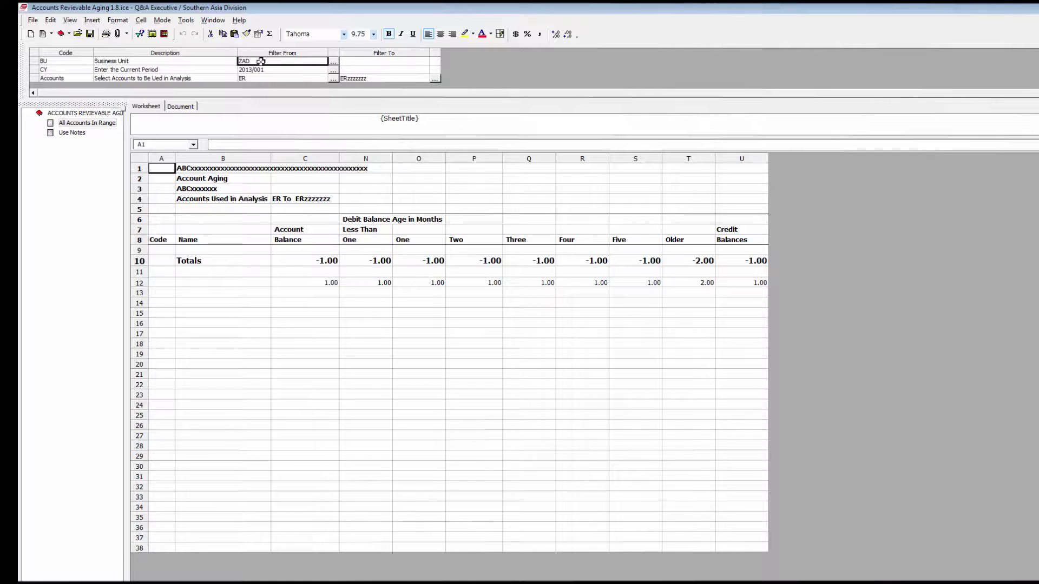
{"action": "left_click", "coordinate": [333, 62]}
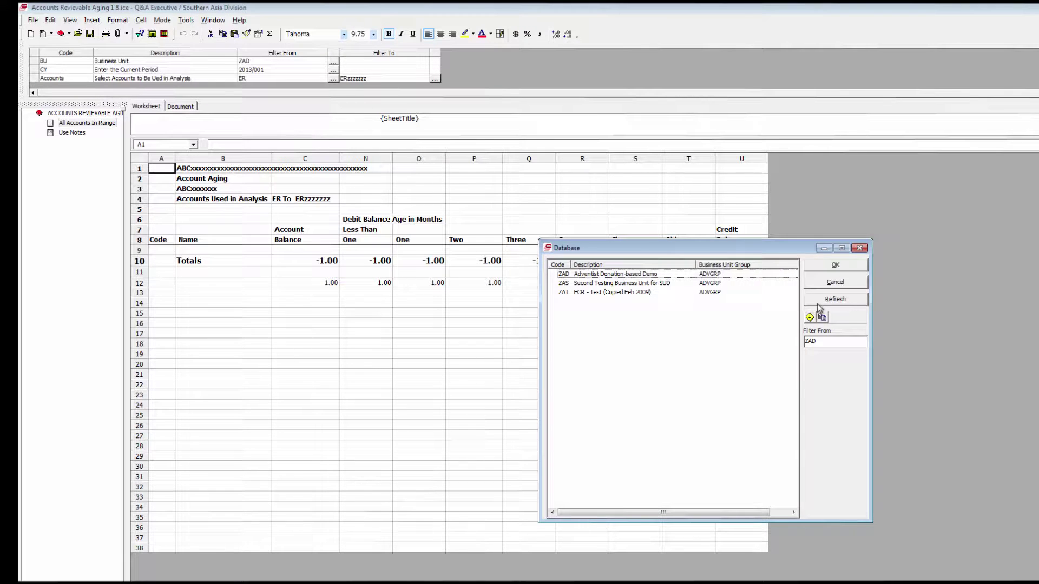
{"action": "left_click", "coordinate": [810, 317]}
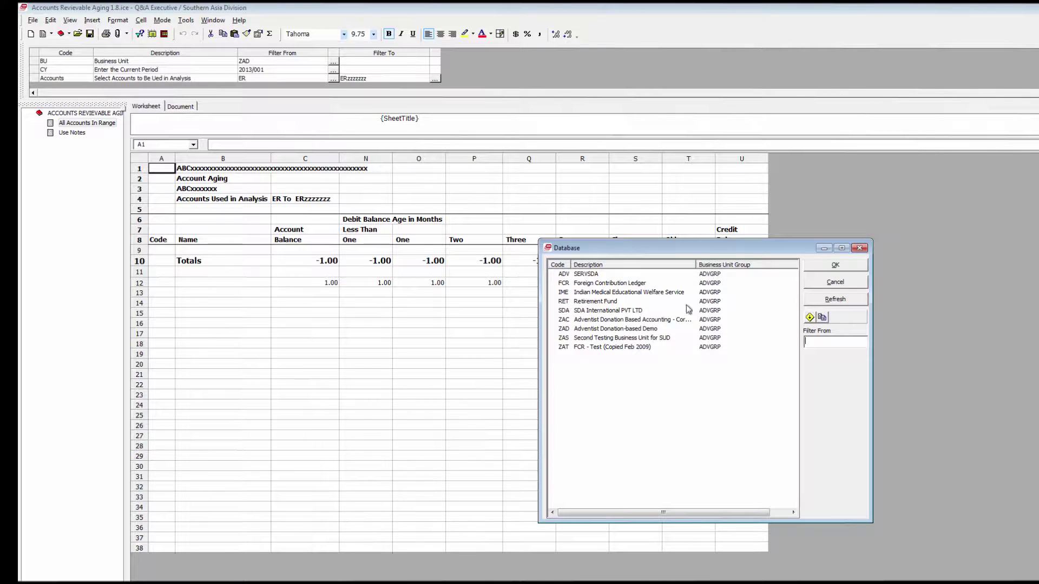
{"action": "double_click", "coordinate": [586, 275]}
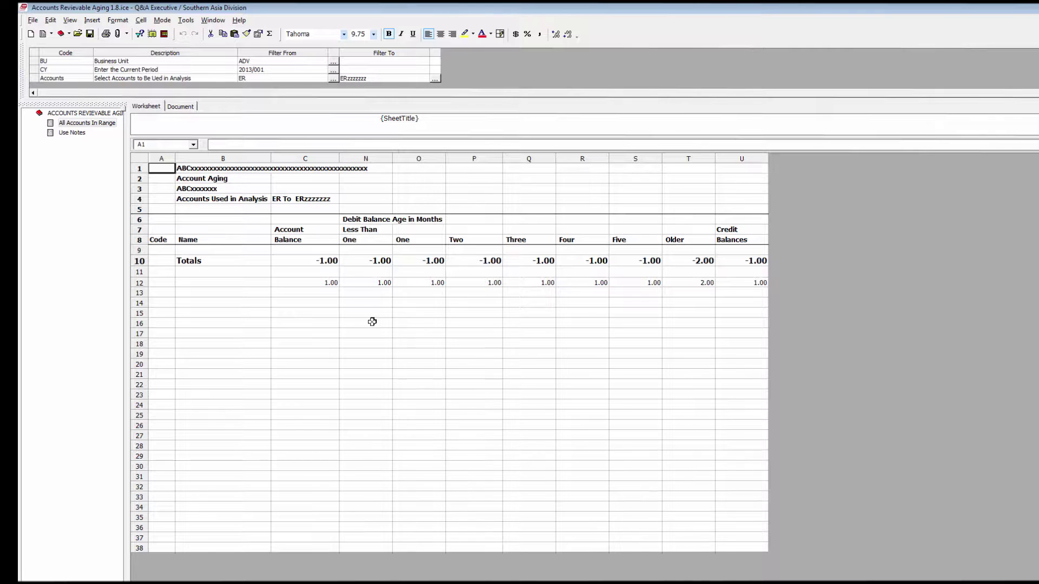
Extract the ADV aging report, producing an Account Balance total of 2,520,342.65.
{"action": "left_click", "coordinate": [139, 34]}
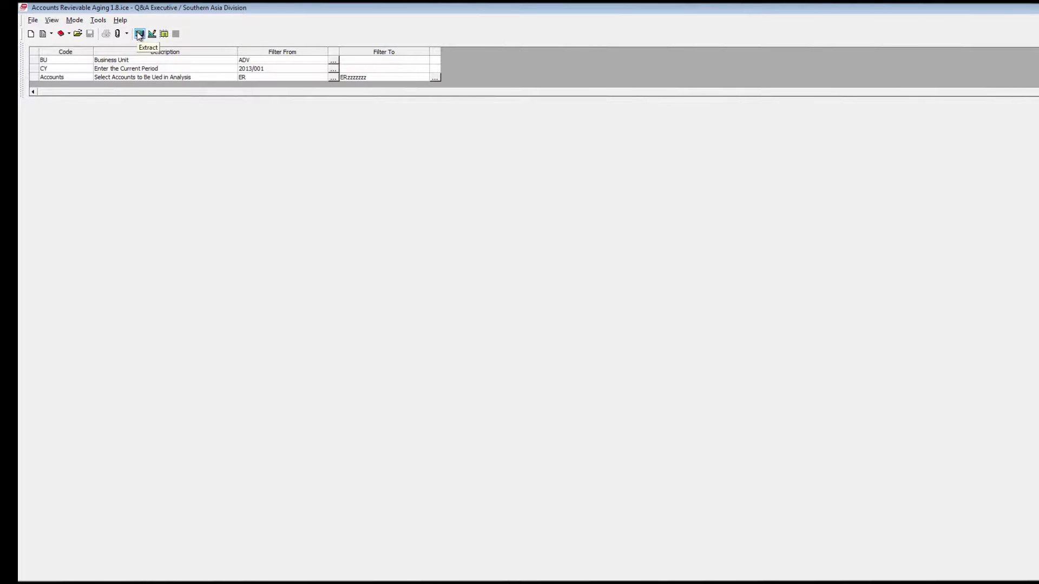
{"action": "left_click", "coordinate": [140, 35]}
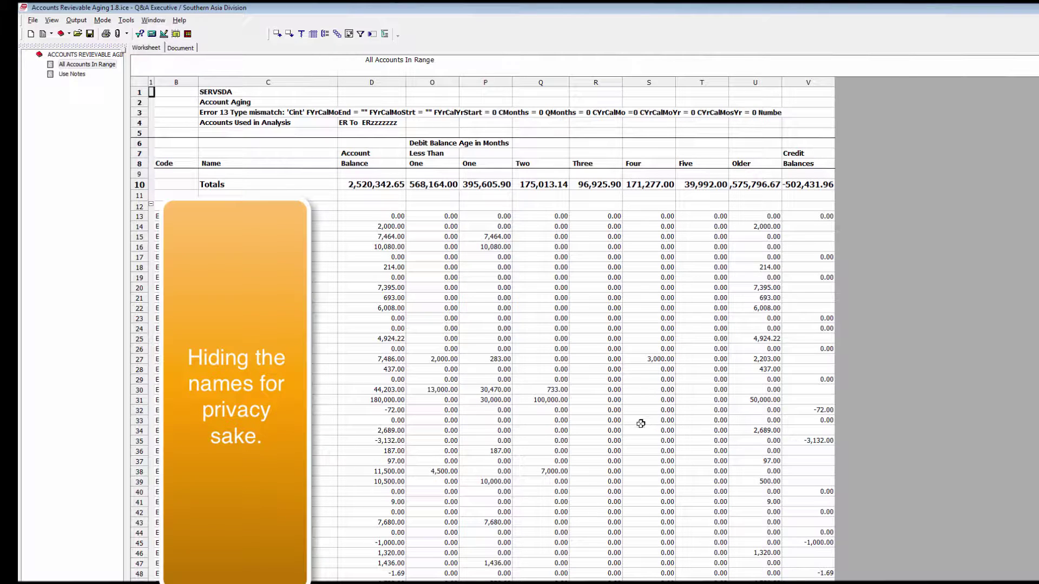
{"action": "left_click", "coordinate": [616, 430]}
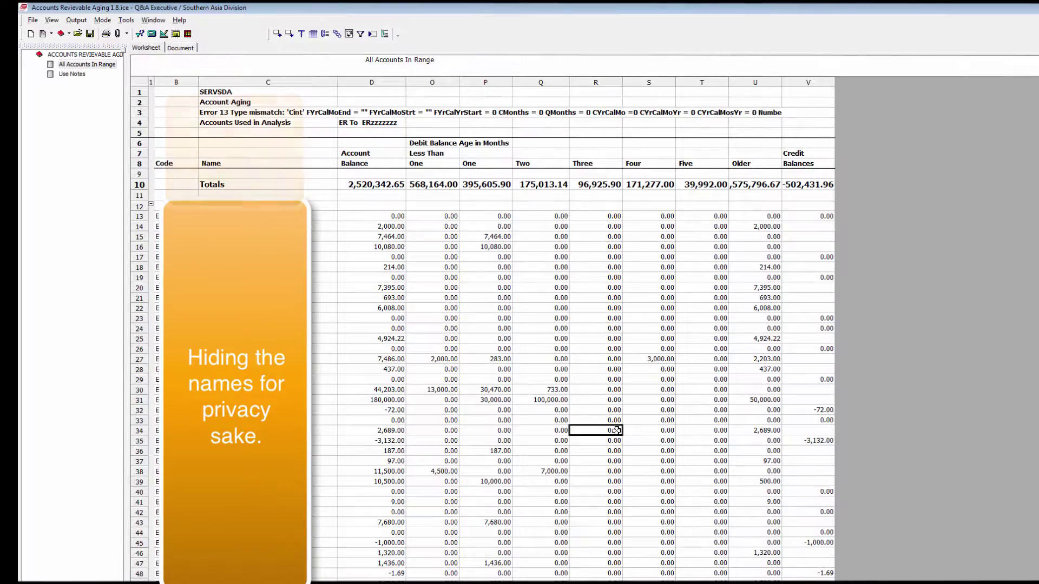
{"action": "scroll", "coordinate": [616, 431], "scroll_direction": "down", "scroll_amount": 3}
{"action": "scroll", "coordinate": [616, 431], "scroll_direction": "down", "scroll_amount": 20}
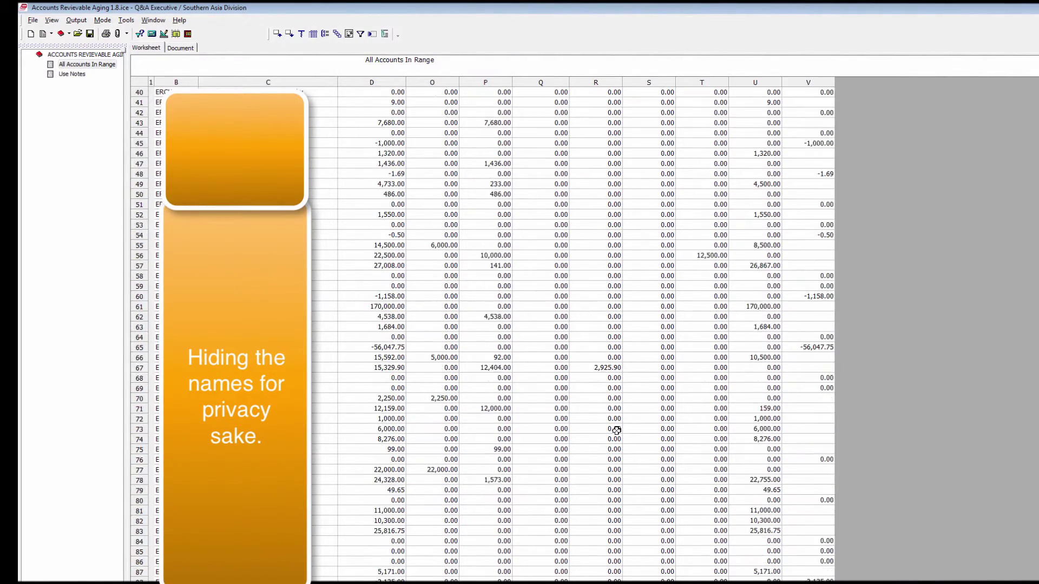
{"action": "scroll", "coordinate": [616, 431], "scroll_direction": "down", "scroll_amount": 20}
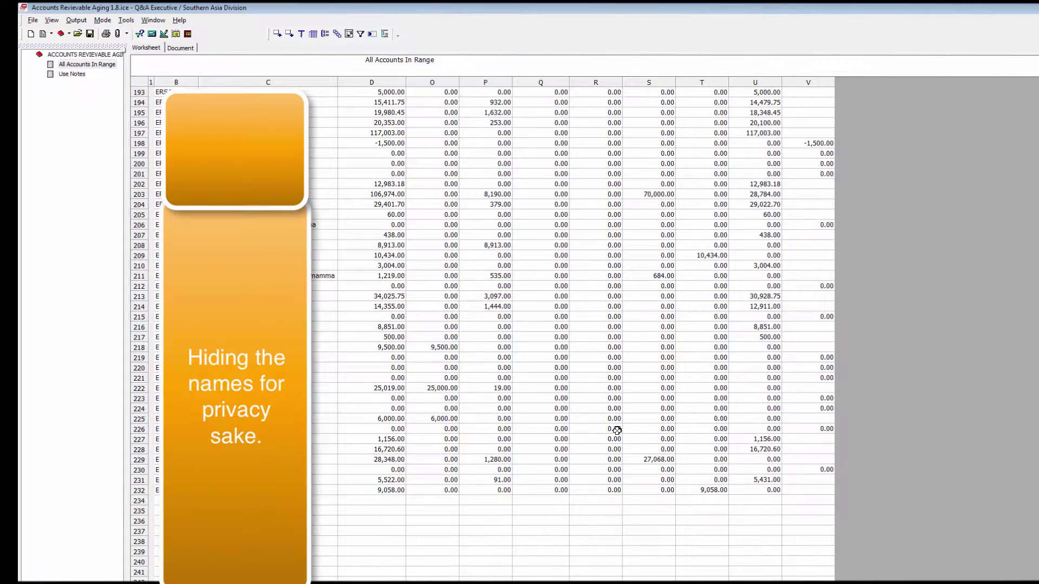
{"action": "scroll", "coordinate": [616, 430], "scroll_direction": "up", "scroll_amount": 20}
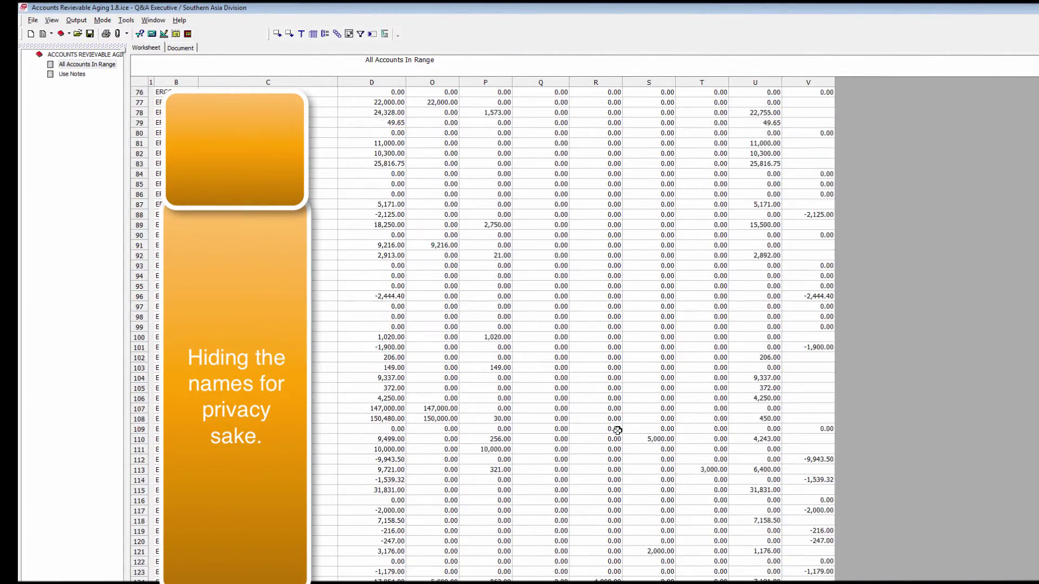
{"action": "scroll", "coordinate": [617, 430], "scroll_direction": "up", "scroll_amount": 20}
{"action": "left_click", "coordinate": [616, 430]}
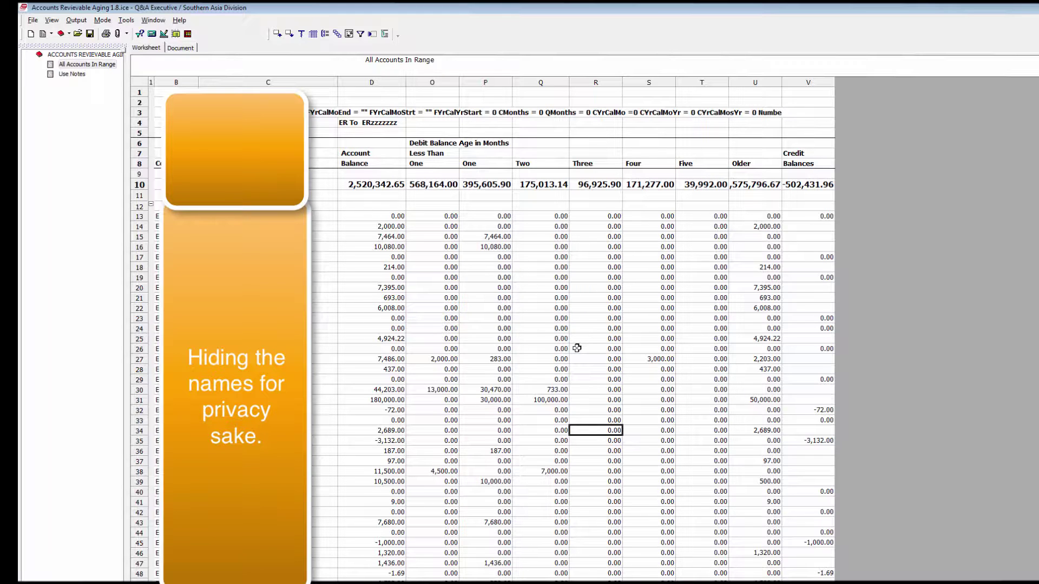
{"action": "scroll", "coordinate": [576, 348], "scroll_direction": "down", "scroll_amount": 3}
{"action": "scroll", "coordinate": [577, 348], "scroll_direction": "up", "scroll_amount": 3}
{"action": "scroll", "coordinate": [576, 348], "scroll_direction": "down", "scroll_amount": 3}
{"action": "scroll", "coordinate": [577, 348], "scroll_direction": "down", "scroll_amount": 12}
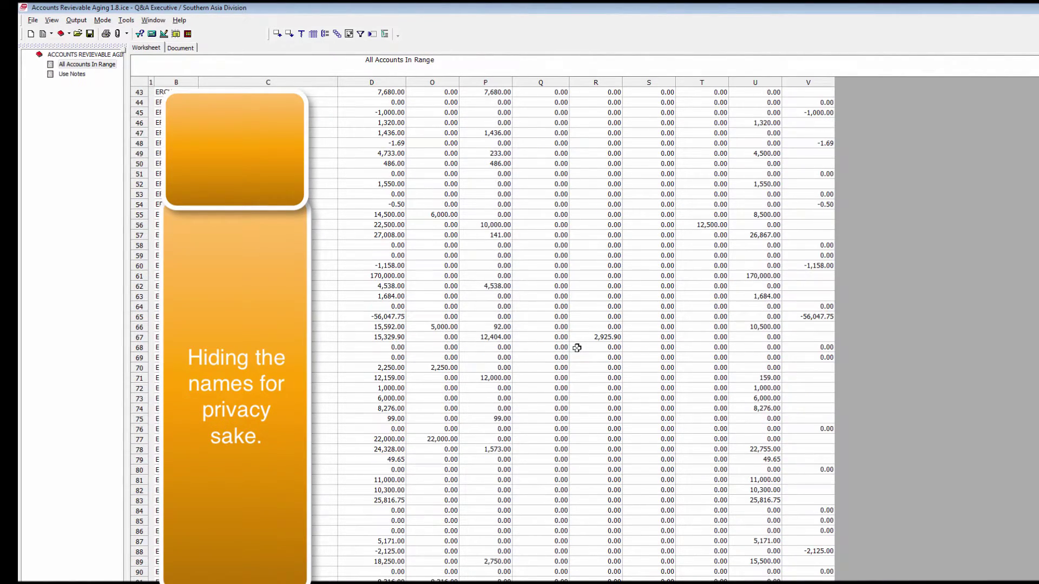
{"action": "scroll", "coordinate": [576, 348], "scroll_direction": "down", "scroll_amount": 17}
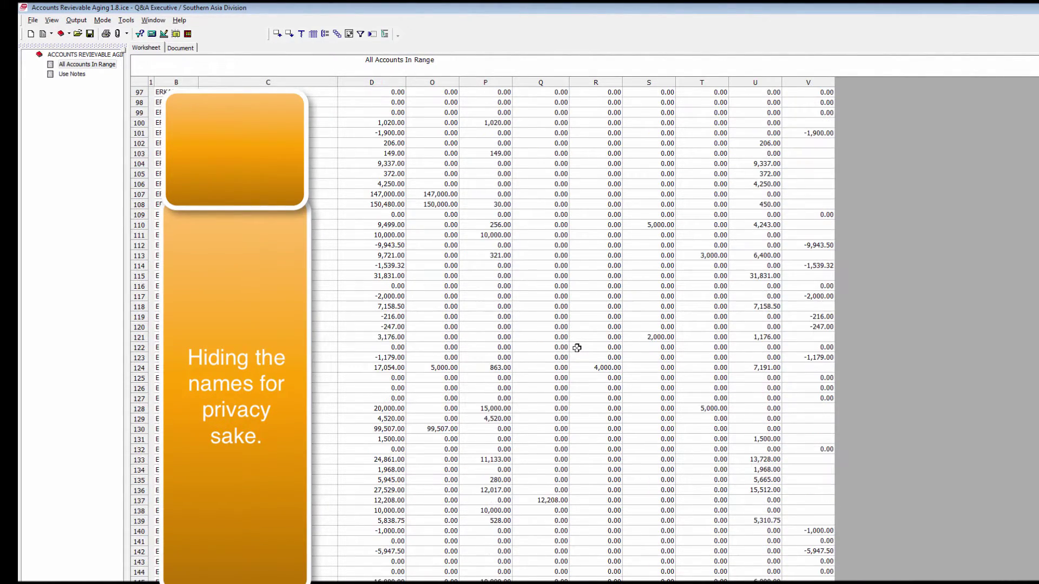
{"action": "scroll", "coordinate": [577, 348], "scroll_direction": "up", "scroll_amount": 20}
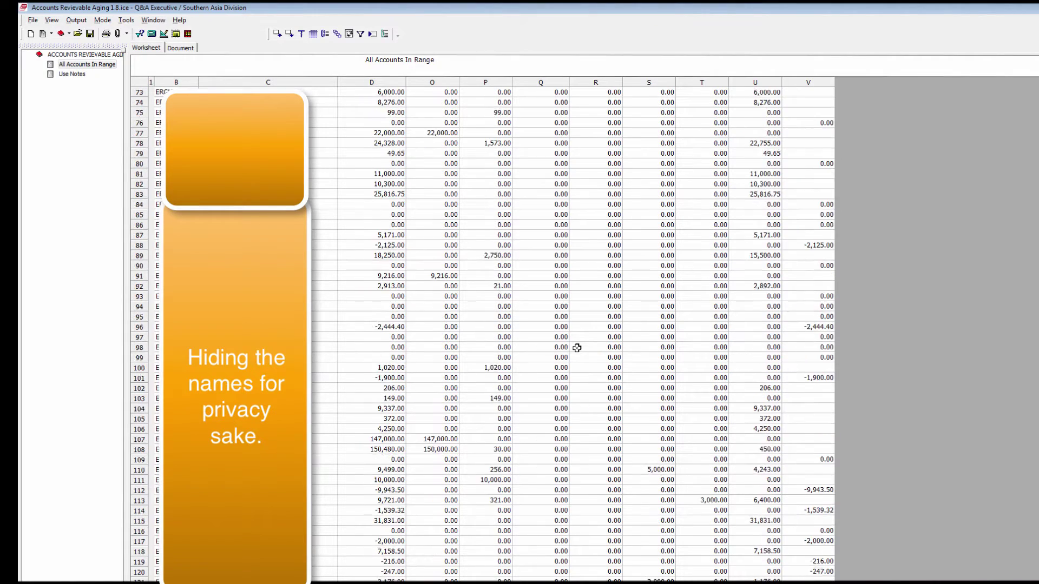
{"action": "scroll", "coordinate": [577, 348], "scroll_direction": "up", "scroll_amount": 11}
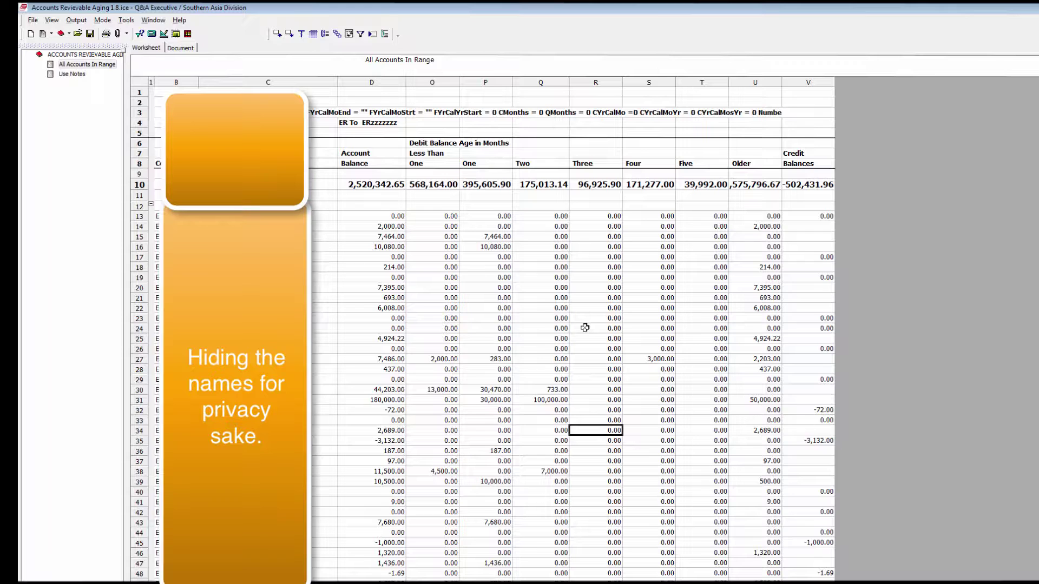
{"action": "scroll", "coordinate": [585, 327], "scroll_direction": "down", "scroll_amount": 3}
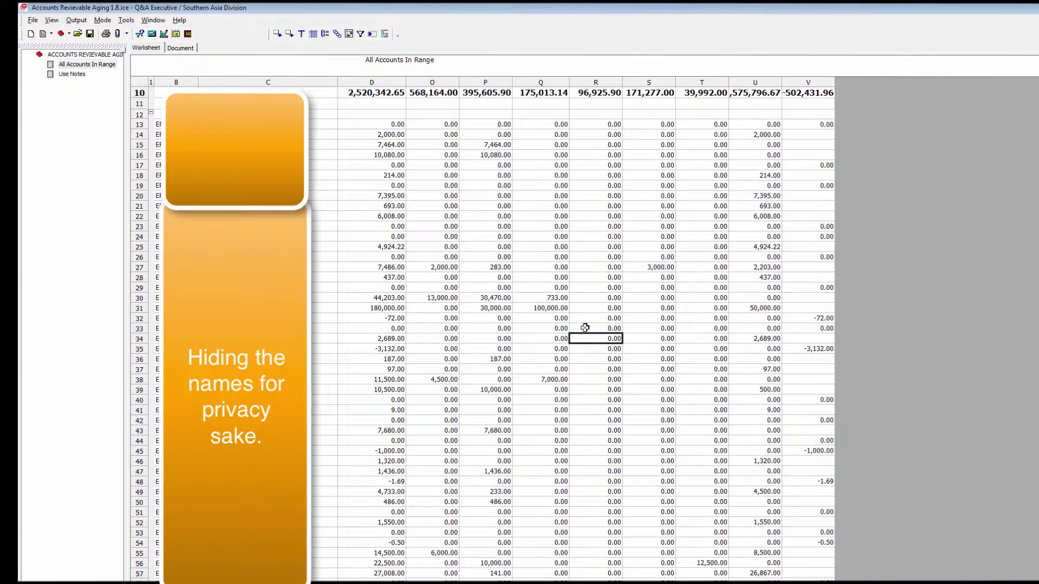
{"action": "scroll", "coordinate": [584, 328], "scroll_direction": "down", "scroll_amount": 7}
{"action": "scroll", "coordinate": [584, 328], "scroll_direction": "up", "scroll_amount": 10}
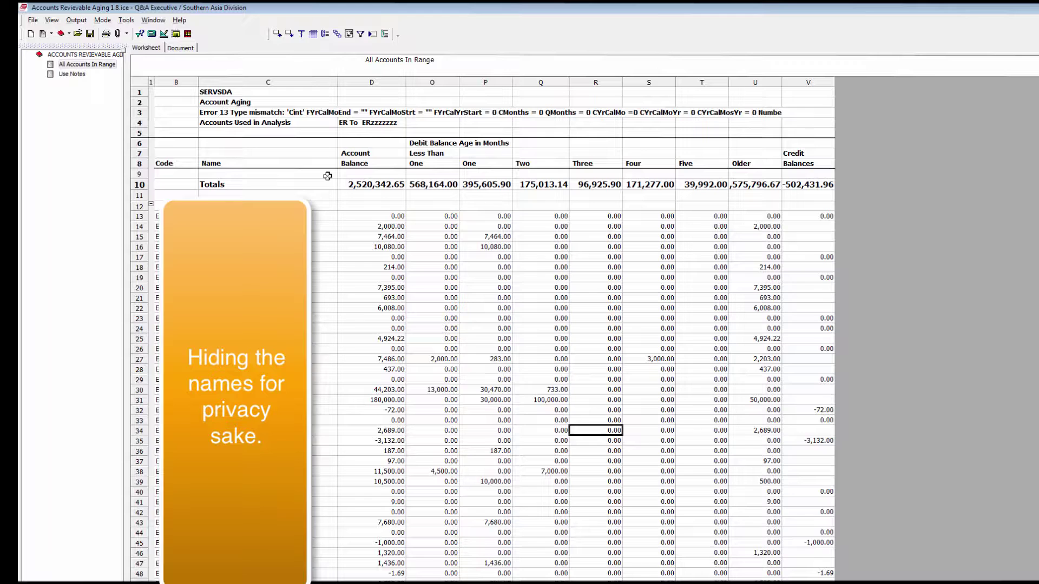
Show the Use Notes sheet covering Excel export and Automatic Date Functionality setup.
{"action": "left_click", "coordinate": [71, 74]}
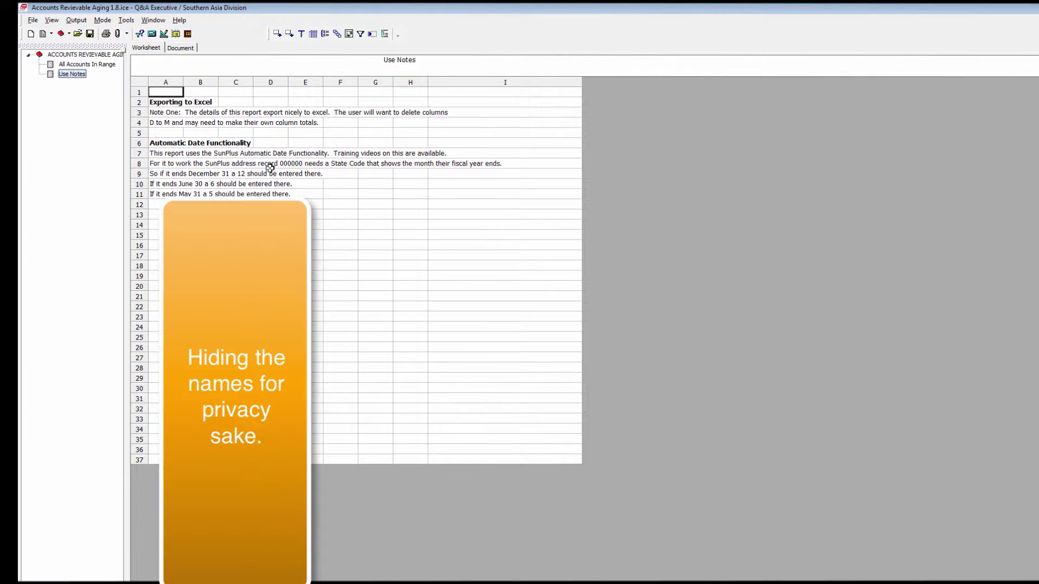
{"action": "left_click", "coordinate": [87, 64]}
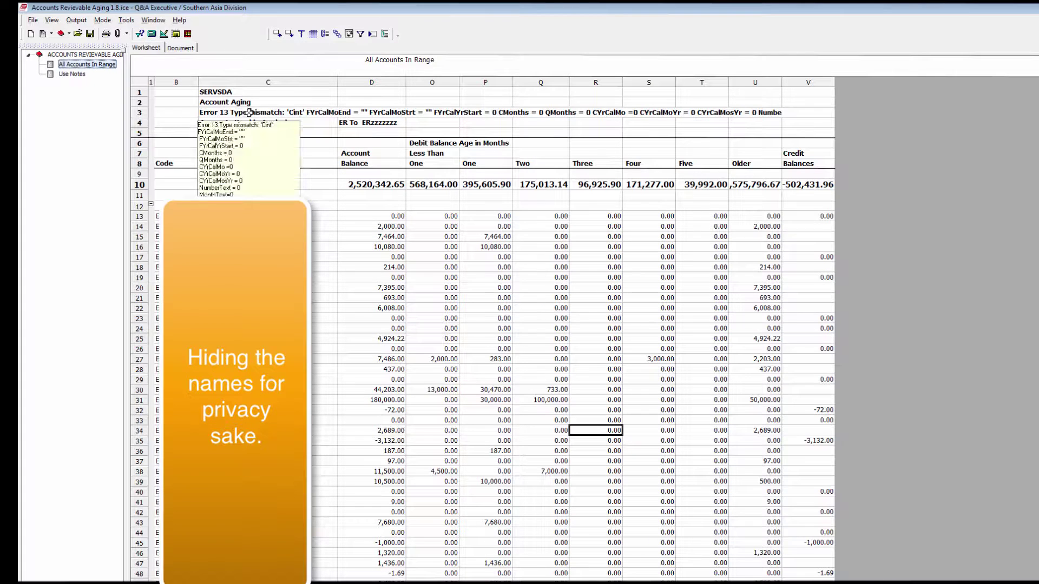
{"action": "left_click", "coordinate": [76, 74]}
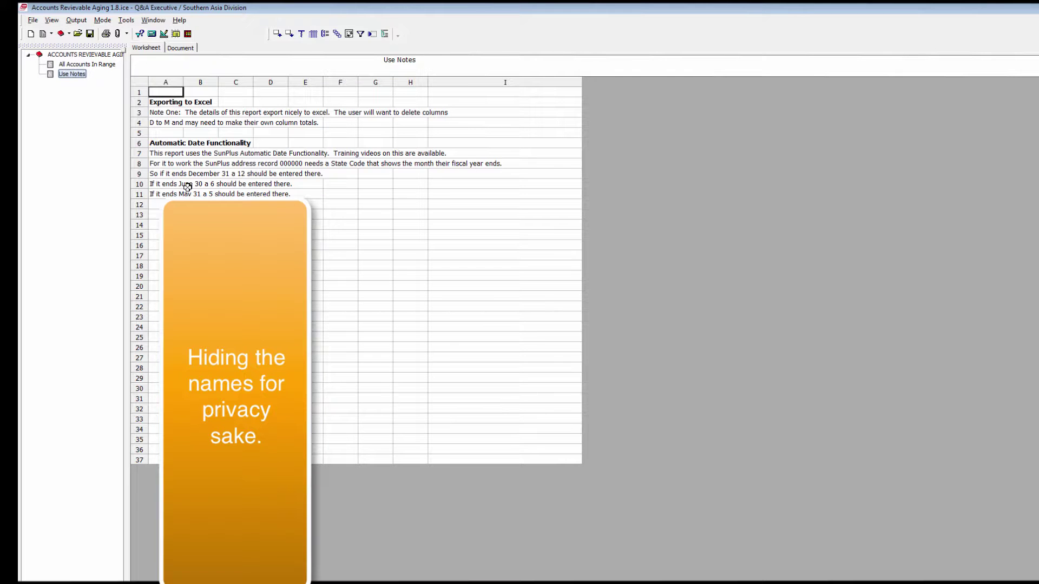
Return to All Accounts In Range and sum the Totals row O–V to confirm 2520342.65.
{"action": "left_click", "coordinate": [65, 63]}
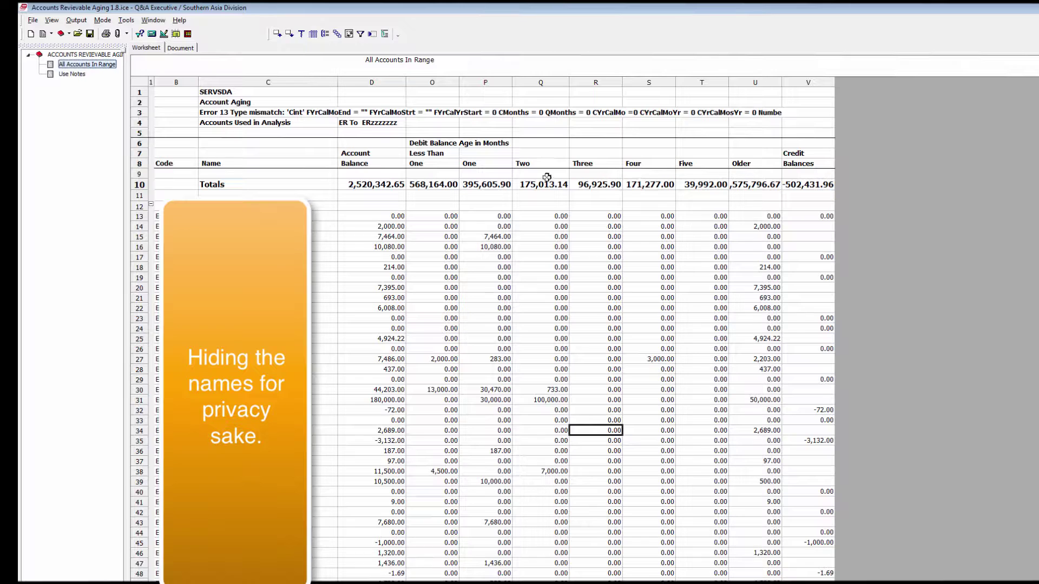
{"action": "left_click_drag", "start_coordinate": [425, 186], "coordinate": [812, 185]}
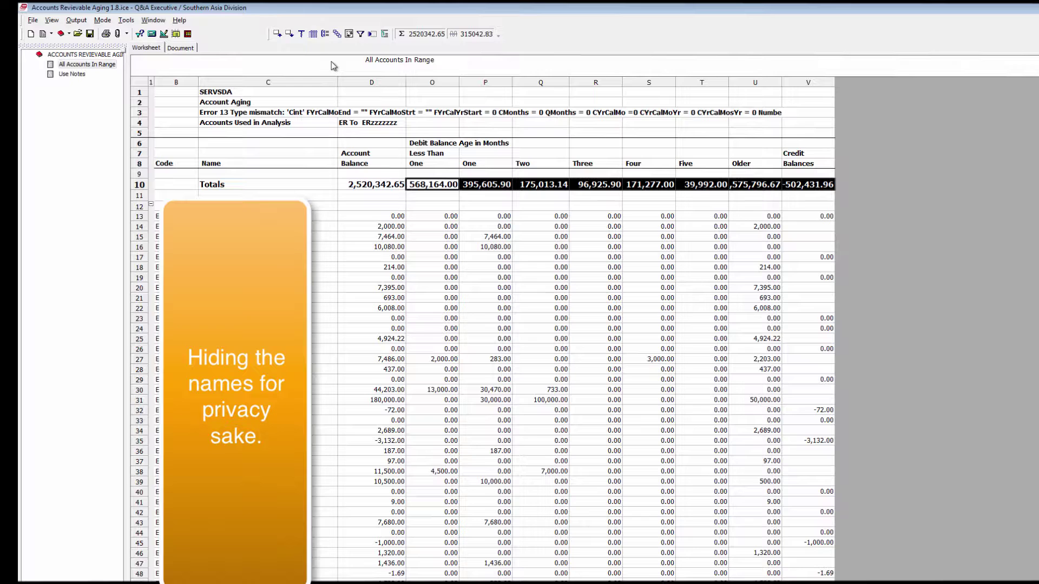
{"action": "left_click", "coordinate": [81, 21]}
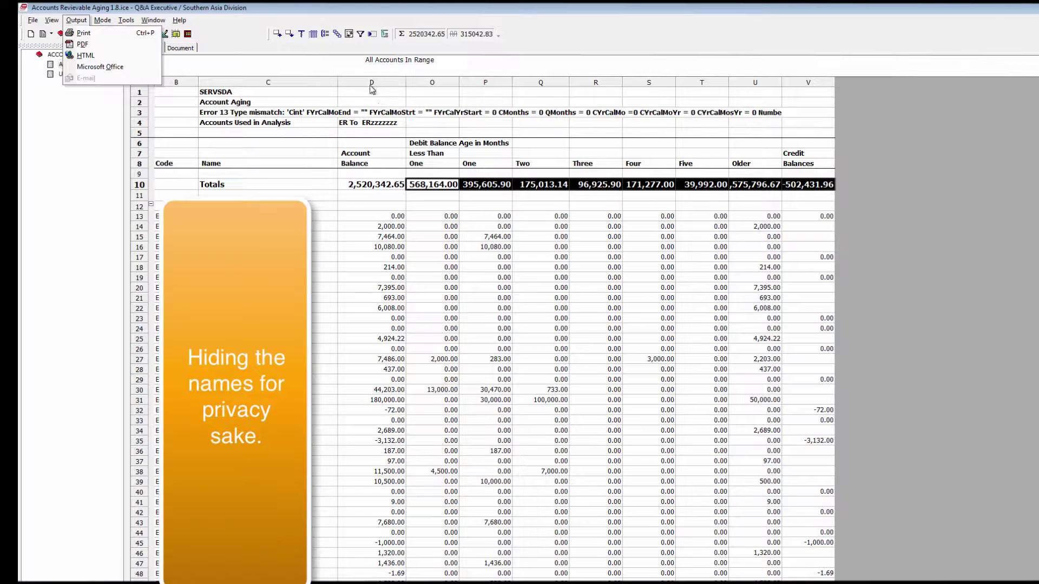
{"action": "left_click", "coordinate": [187, 84]}
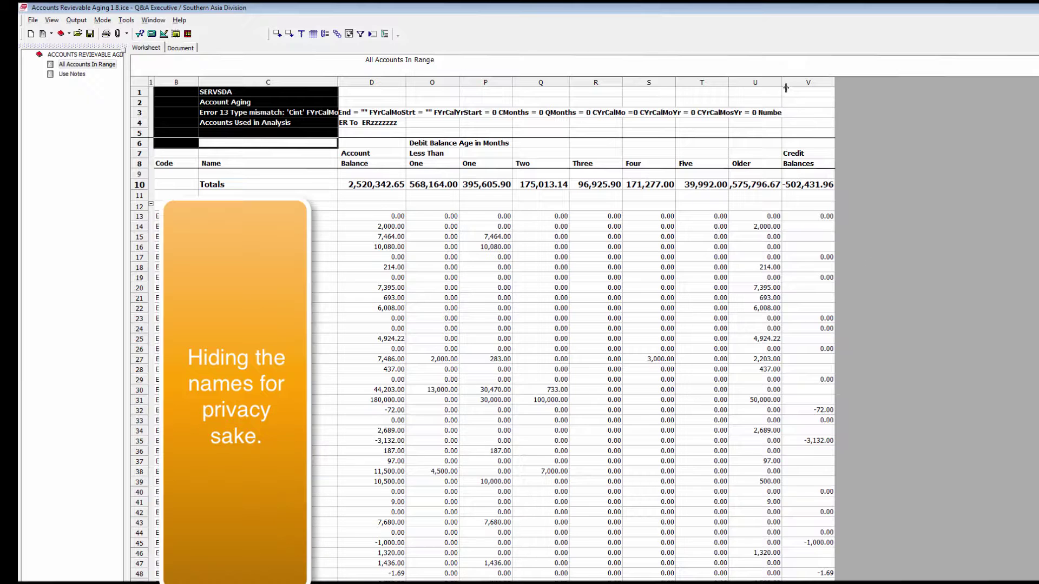
Widen the Older column to show 1,575,796.67, then check the 3,000.00, 10,080.00 and 44,203.00 values.
{"action": "left_click_drag", "start_coordinate": [781, 83], "coordinate": [791, 84]}
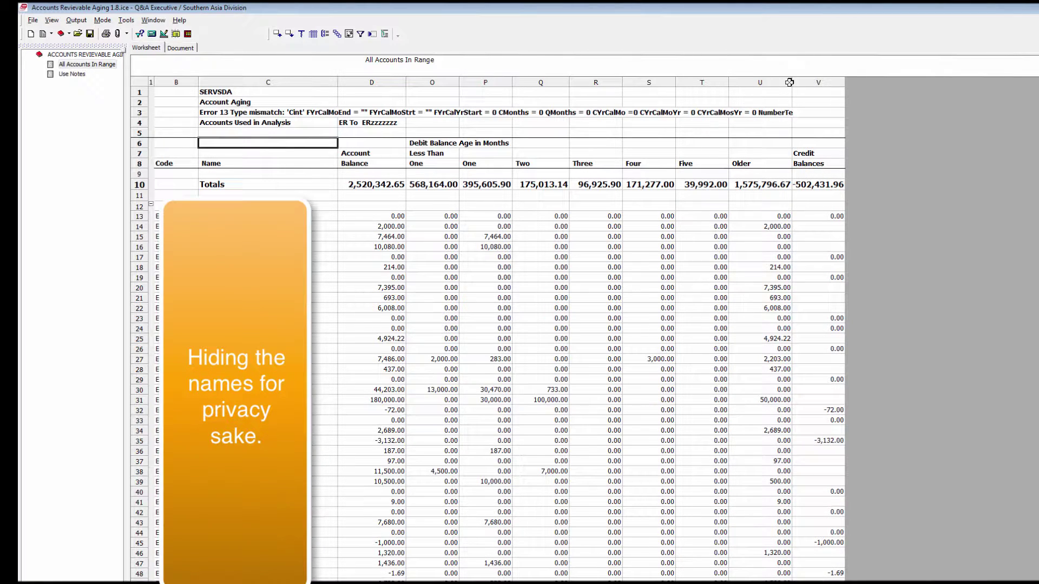
{"action": "left_click", "coordinate": [665, 359]}
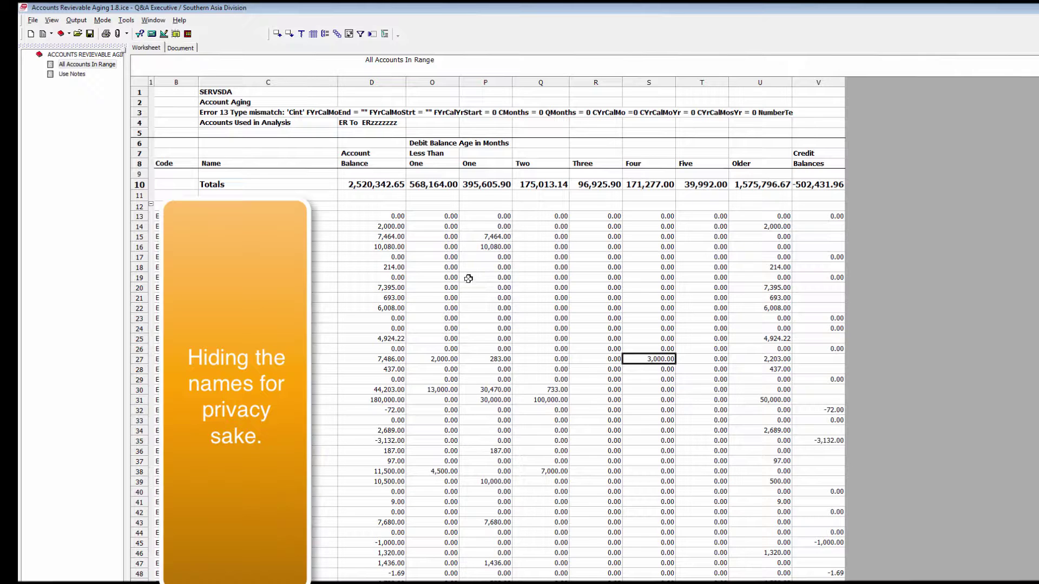
{"action": "left_click", "coordinate": [385, 245]}
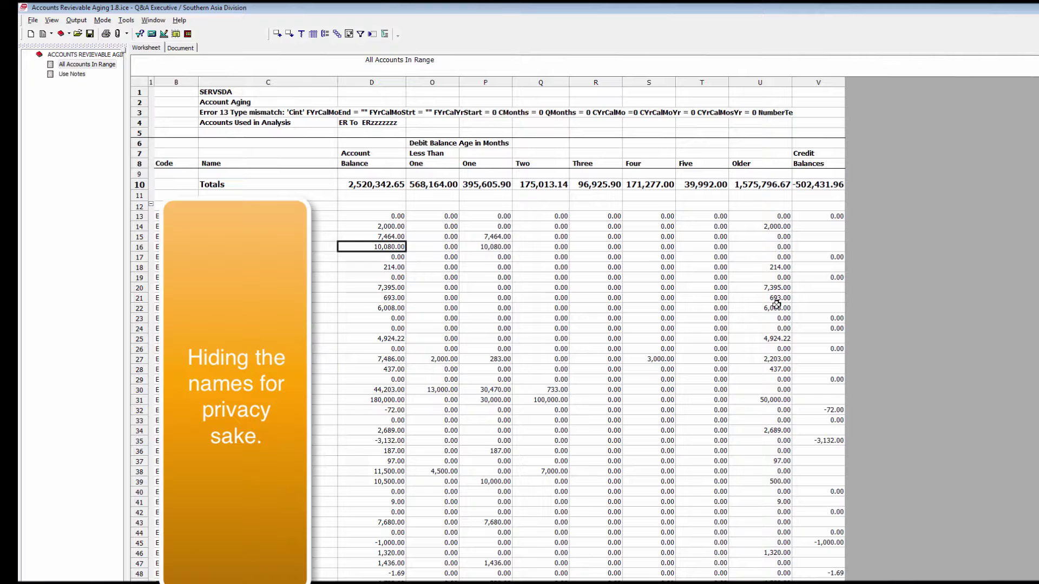
{"action": "left_click", "coordinate": [394, 390]}
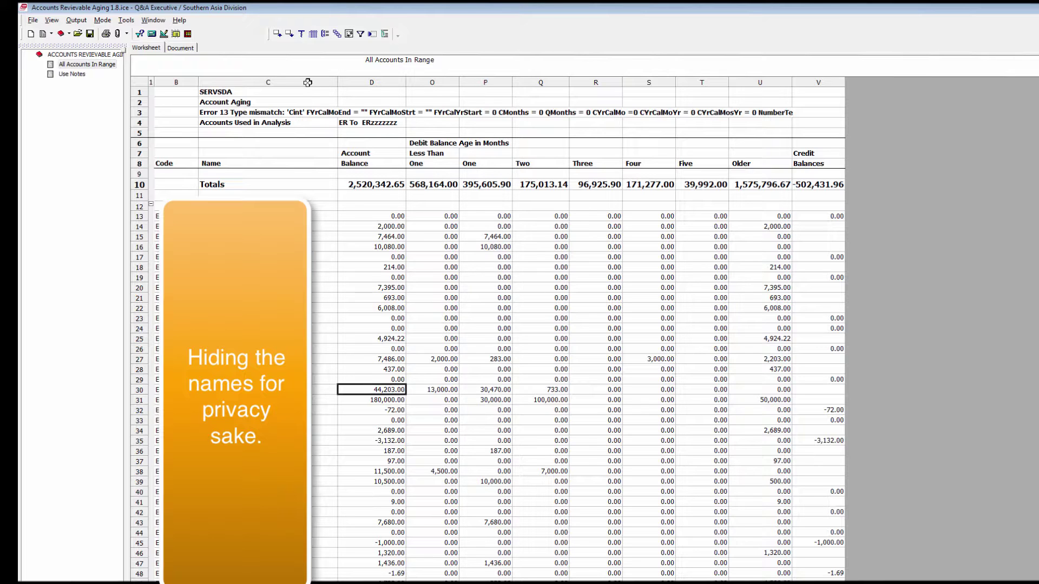
Select columns C and D and switch the report to design view, showing the ADV and 2013/001 filters.
{"action": "left_click_drag", "start_coordinate": [308, 82], "coordinate": [464, 82]}
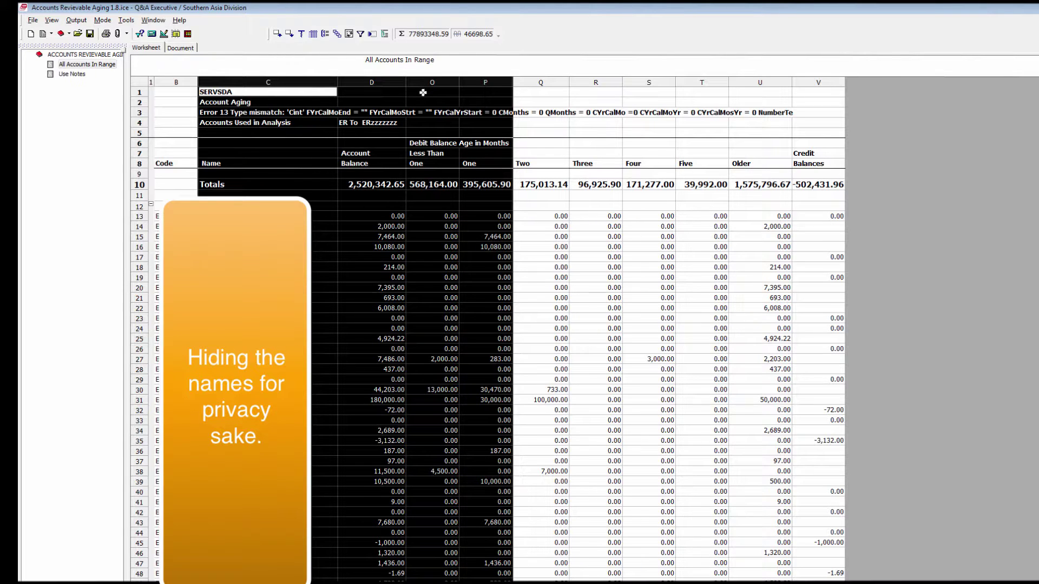
{"action": "left_click", "coordinate": [162, 35]}
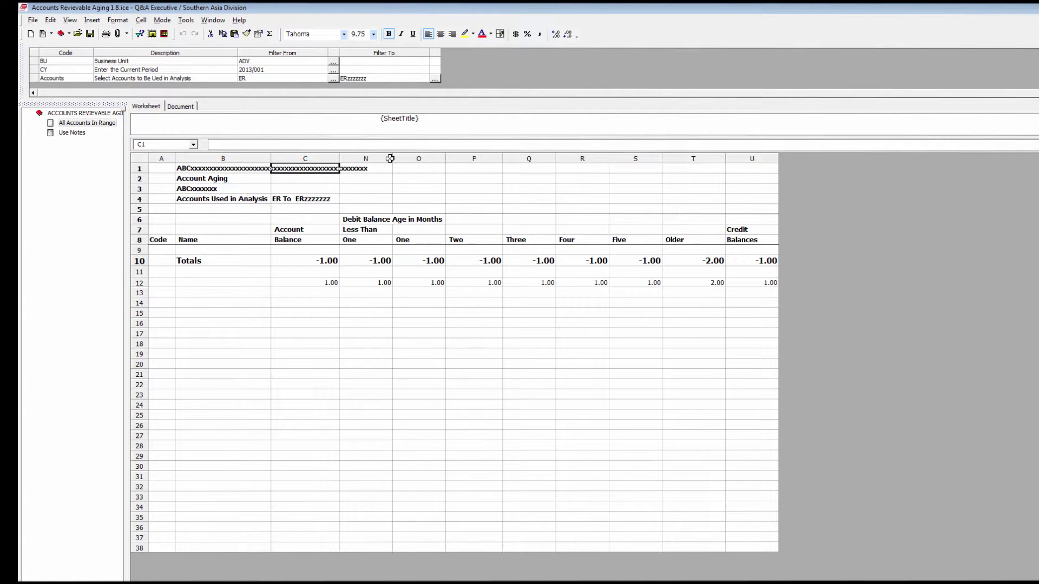
{"action": "left_click_drag", "start_coordinate": [307, 159], "coordinate": [373, 159]}
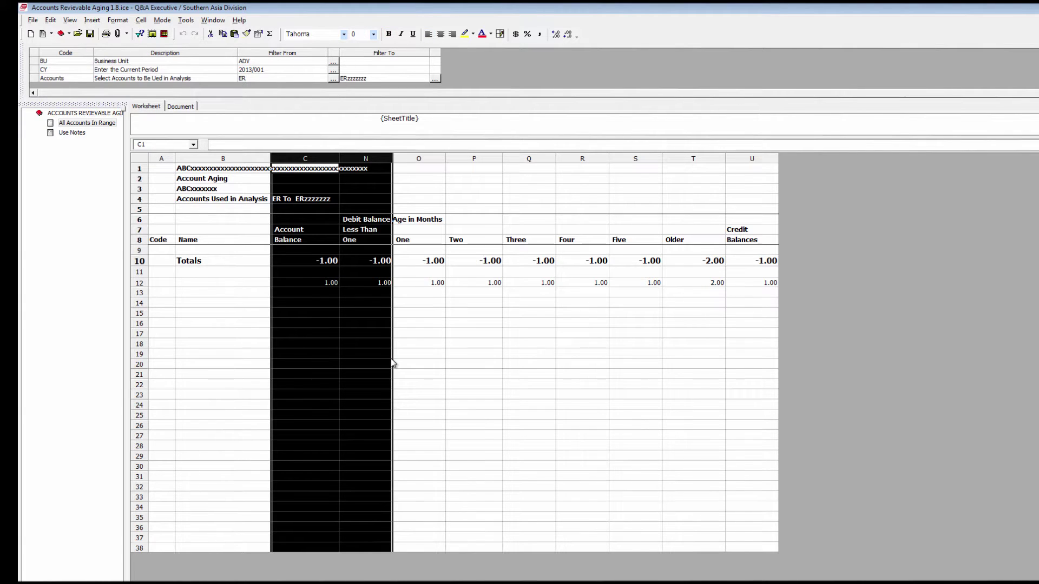
{"action": "left_click", "coordinate": [379, 330]}
{"action": "left_click", "coordinate": [371, 283]}
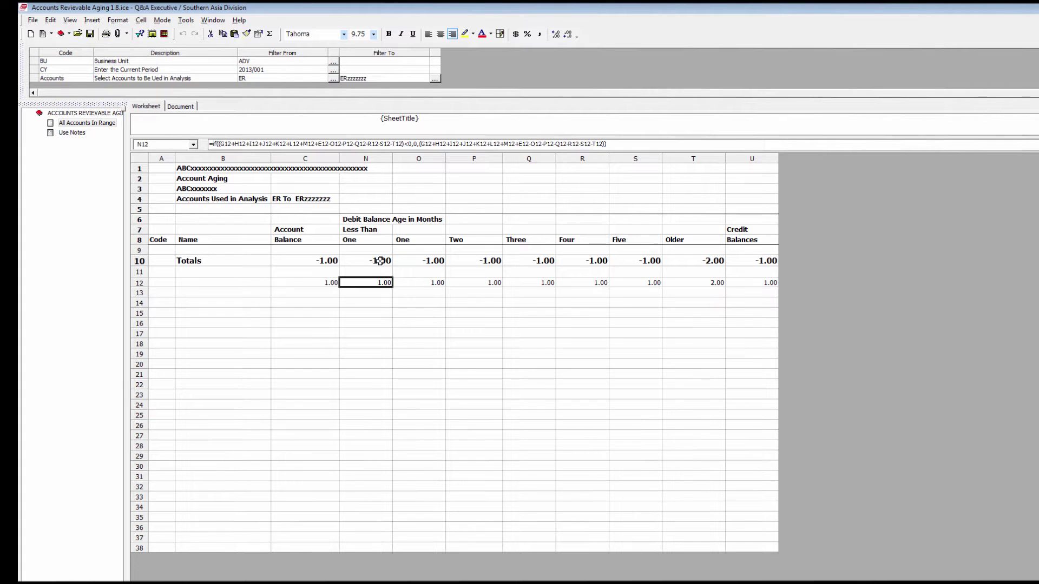
{"action": "left_click", "coordinate": [381, 260]}
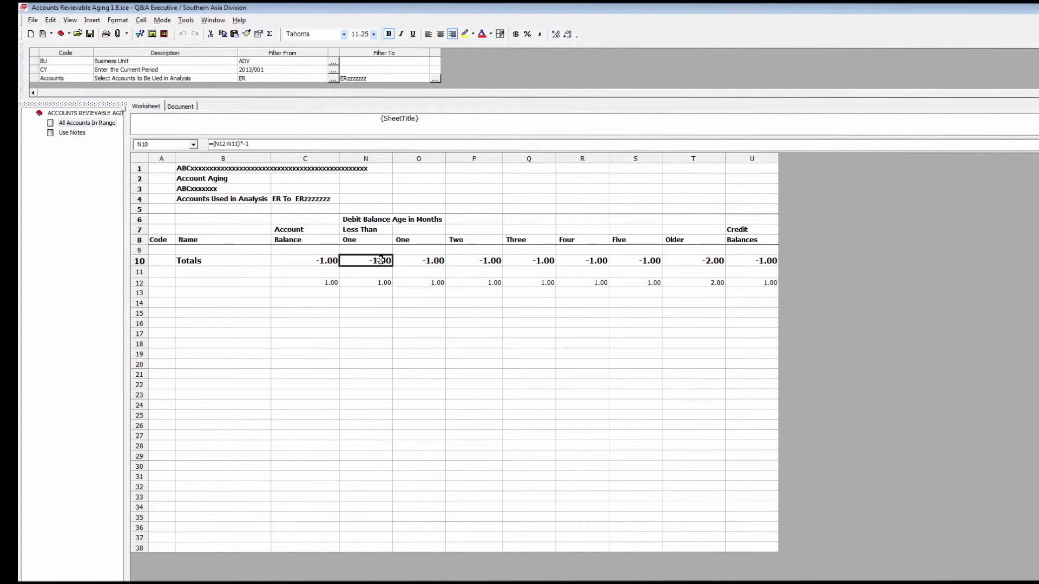
{"action": "left_click", "coordinate": [379, 284]}
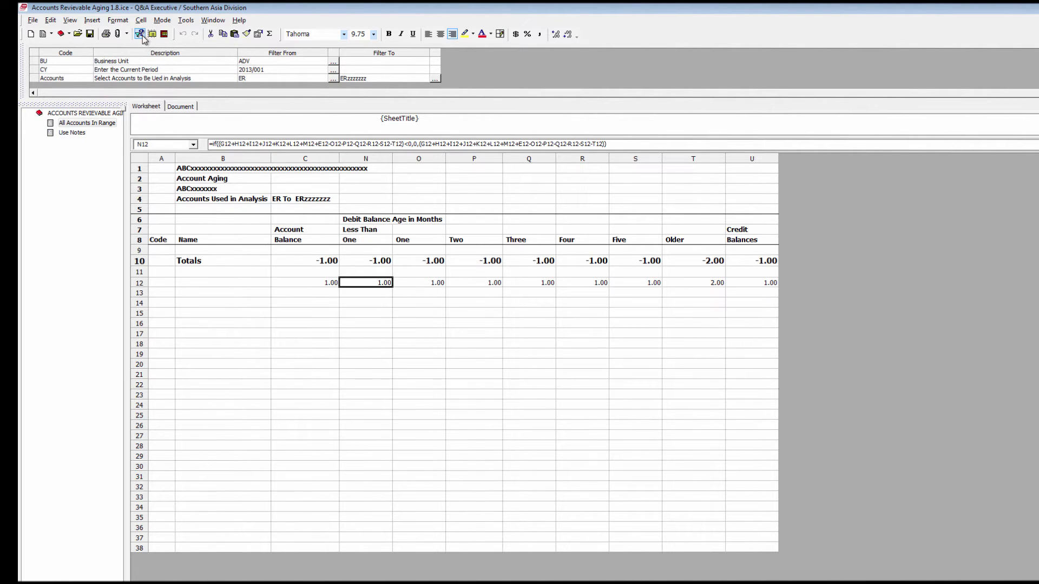
{"action": "mouse_move", "coordinate": [722, 6]}
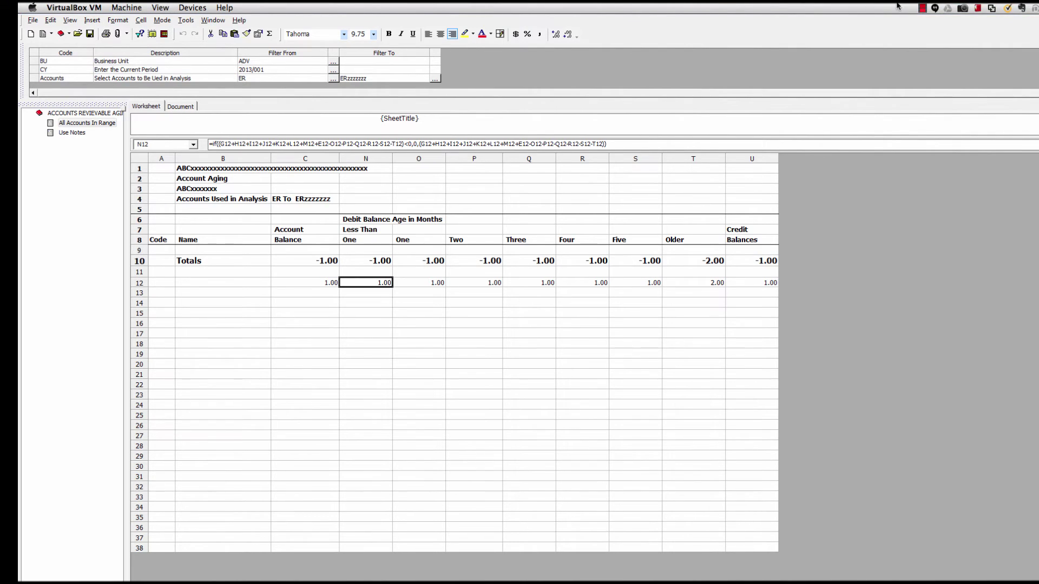